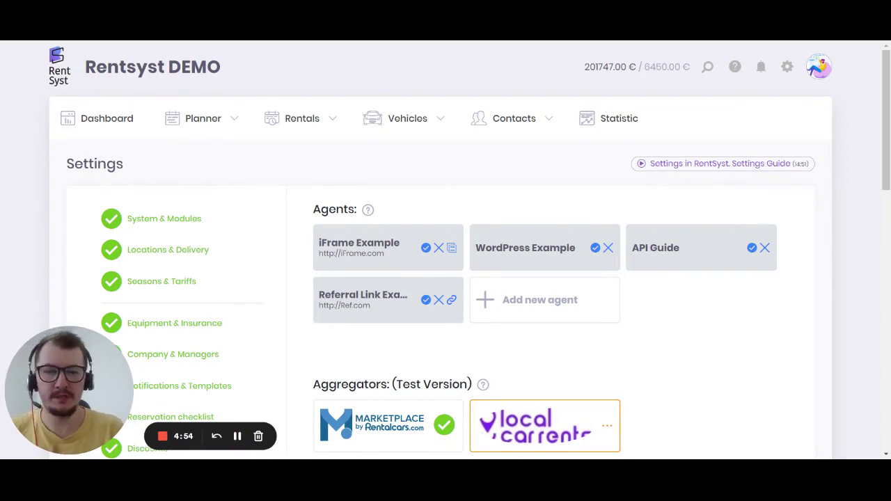
Step: Scroll through the page and highlight the Payment Systems heading
{"action": "scroll", "coordinate": [483, 237], "scroll_direction": "down", "scroll_amount": 5}
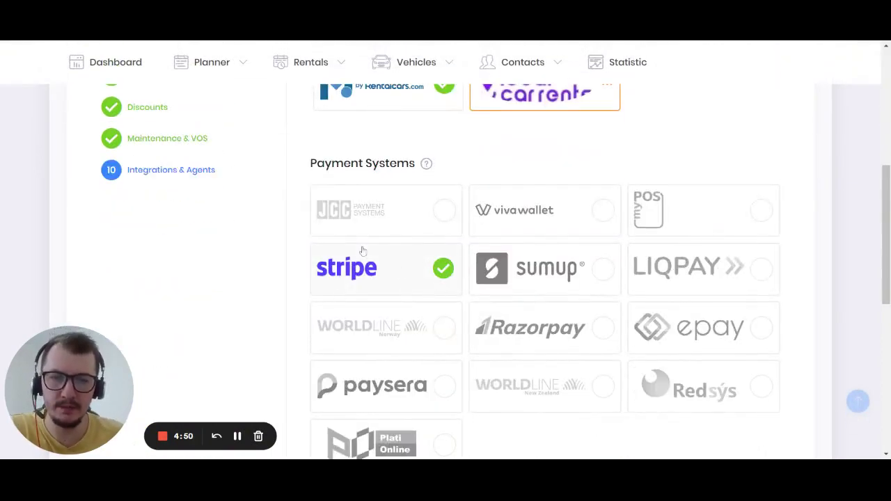
{"action": "scroll", "coordinate": [279, 227], "scroll_direction": "down", "scroll_amount": 2}
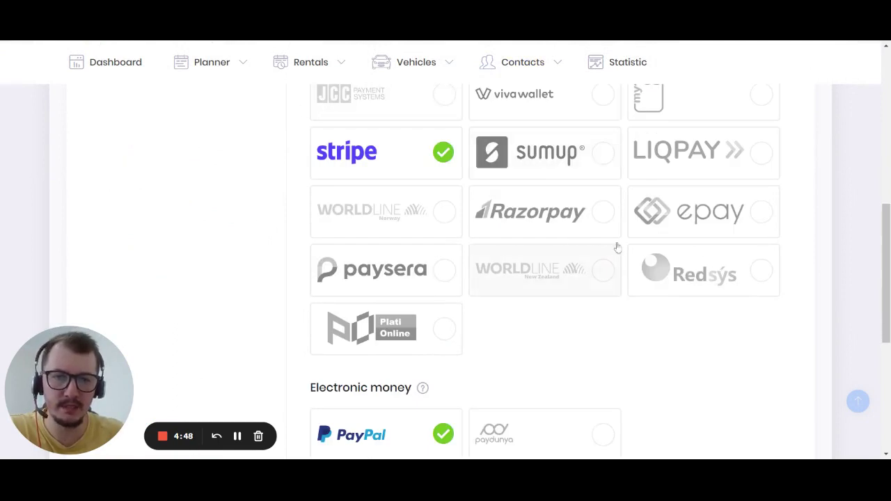
{"action": "scroll", "coordinate": [200, 309], "scroll_direction": "up", "scroll_amount": 1}
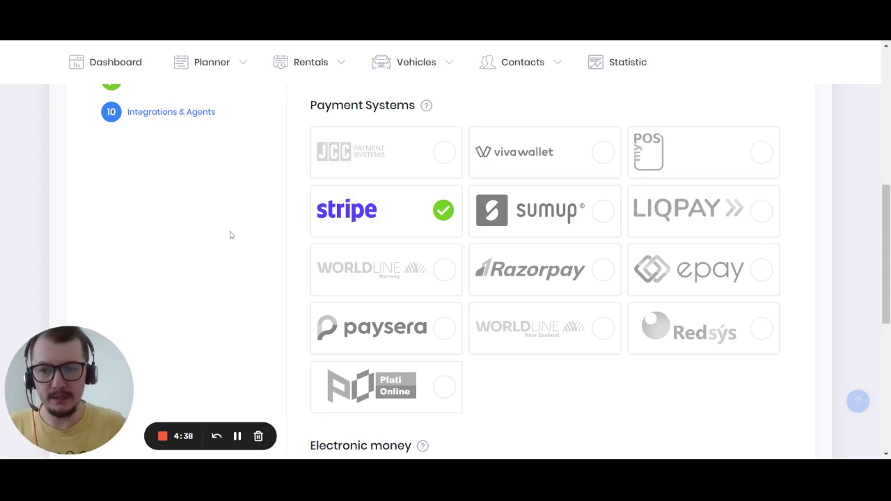
{"action": "scroll", "coordinate": [230, 235], "scroll_direction": "up", "scroll_amount": 2}
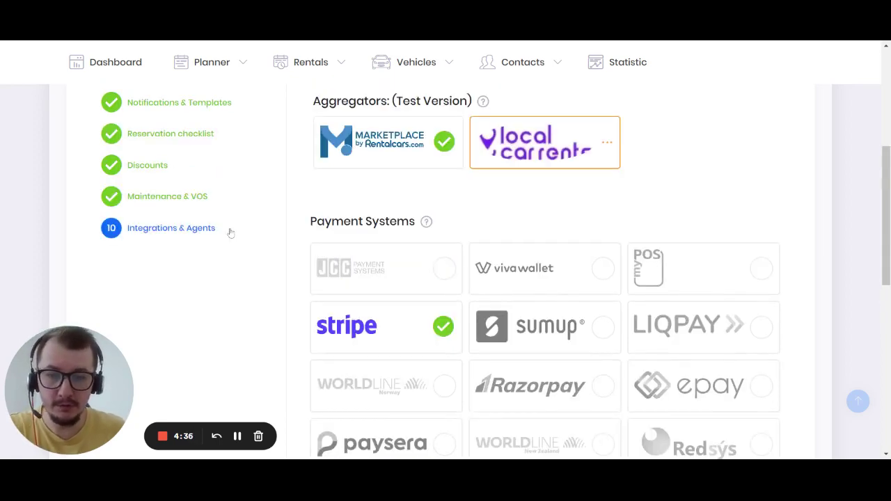
{"action": "scroll", "coordinate": [232, 296], "scroll_direction": "down", "scroll_amount": 2}
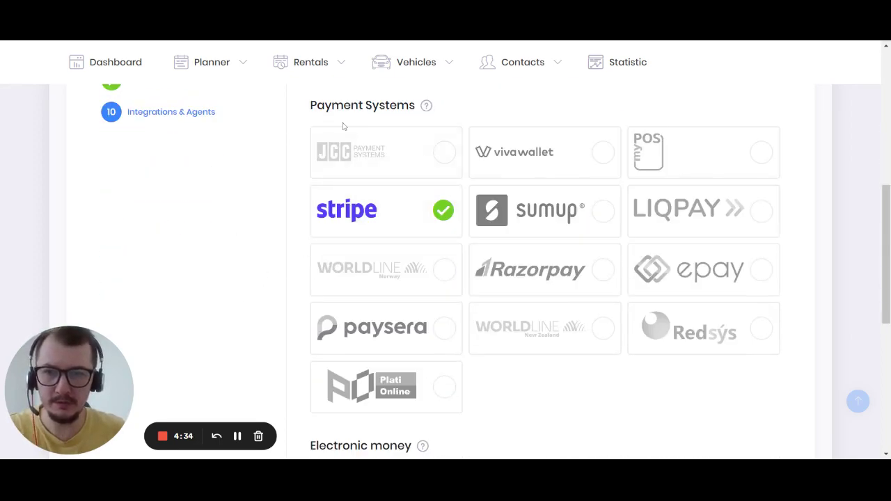
{"action": "left_click_drag", "start_coordinate": [310, 105], "coordinate": [416, 105]}
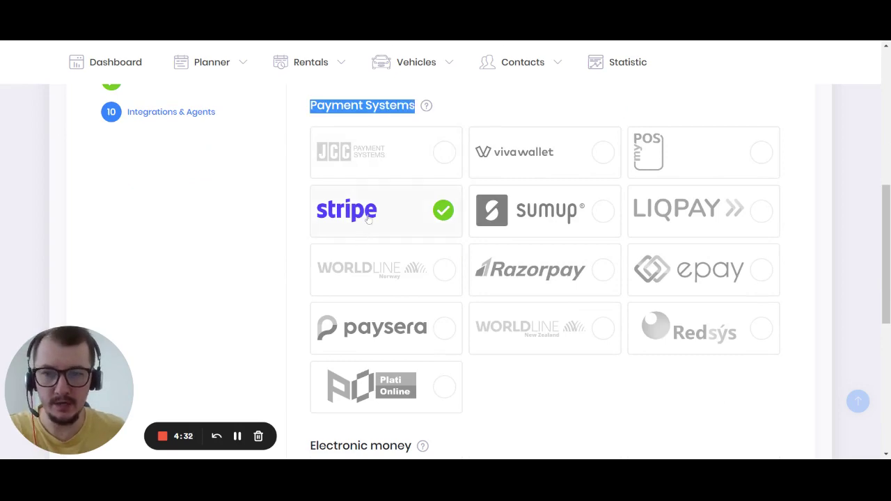
{"action": "scroll", "coordinate": [207, 295], "scroll_direction": "up", "scroll_amount": 7}
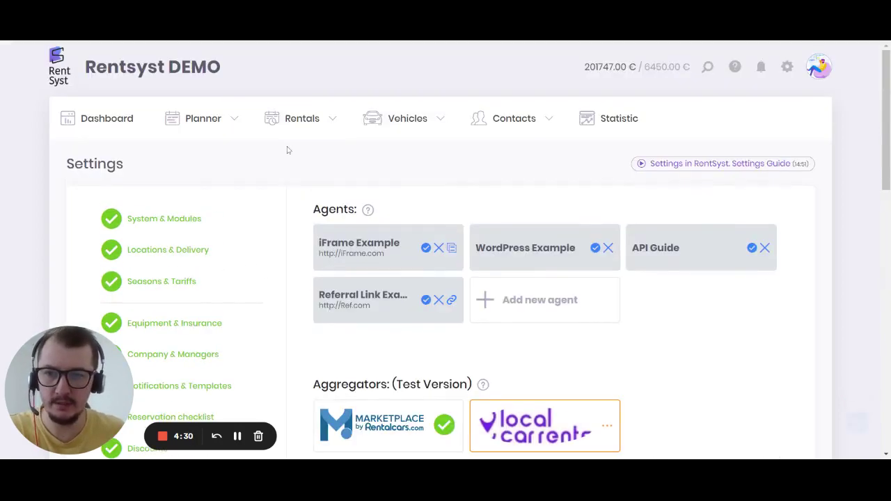
Step: Open reservation 330 from the Rentals > Reservations list
{"action": "left_click", "coordinate": [301, 119]}
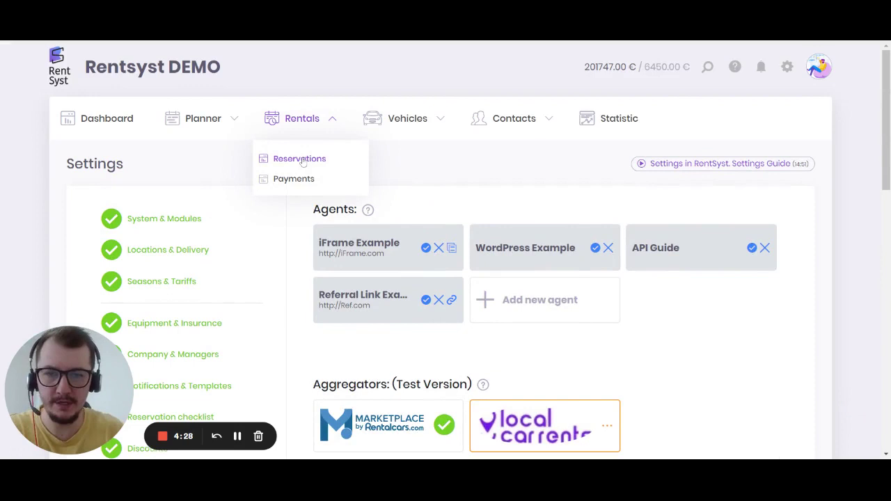
{"action": "left_click", "coordinate": [301, 159]}
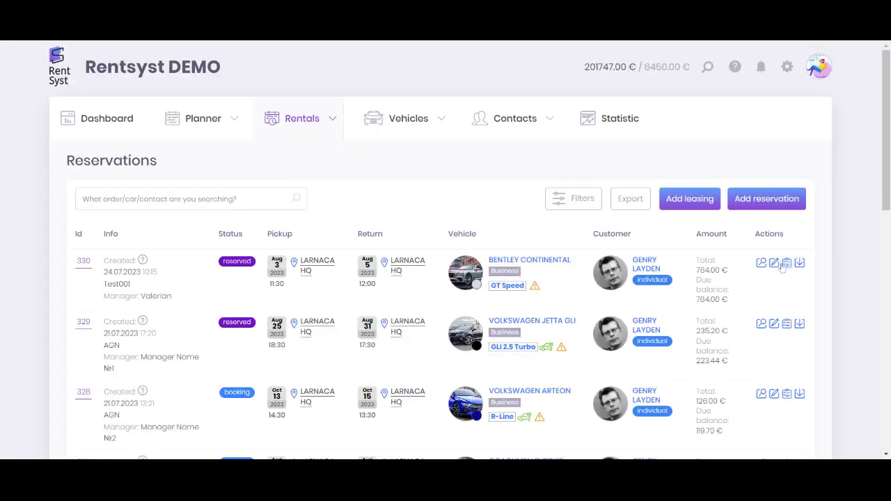
{"action": "left_click", "coordinate": [729, 301]}
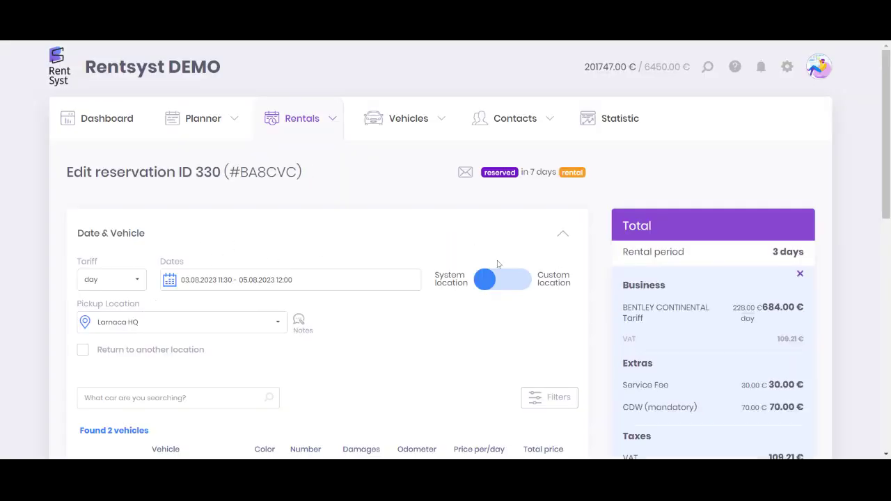
Step: In Payments, add a Deposit hold paid by Card for 400, keeping the default date
{"action": "scroll", "coordinate": [203, 246], "scroll_direction": "down", "scroll_amount": 5}
{"action": "scroll", "coordinate": [202, 246], "scroll_direction": "down", "scroll_amount": 3}
{"action": "left_click", "coordinate": [203, 246]}
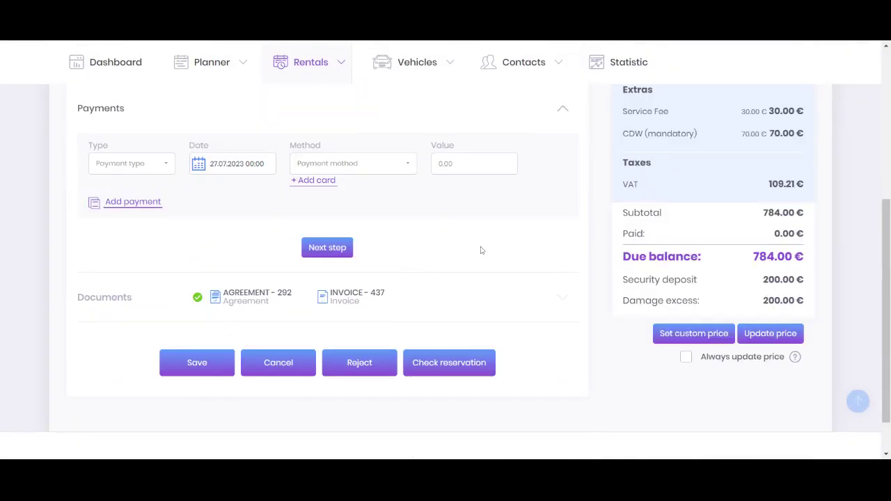
{"action": "left_click", "coordinate": [149, 165]}
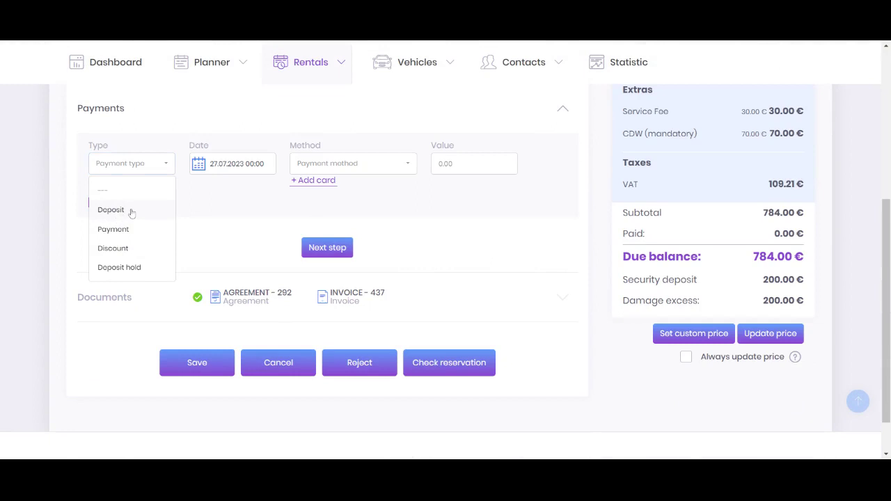
{"action": "left_click", "coordinate": [115, 268]}
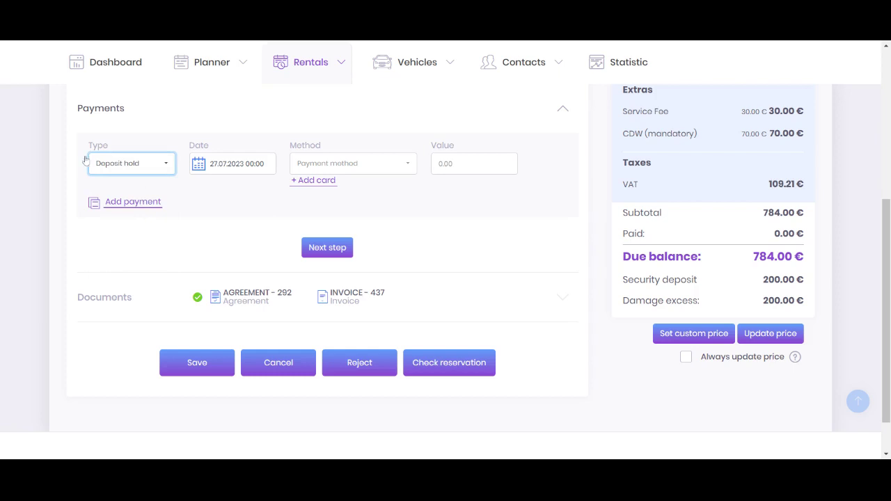
{"action": "left_click", "coordinate": [230, 163]}
{"action": "left_click", "coordinate": [311, 339]}
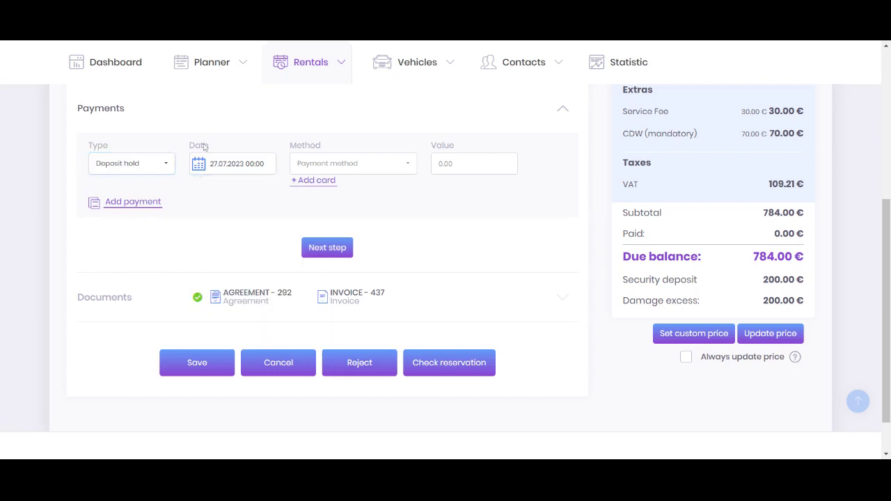
{"action": "left_click", "coordinate": [327, 163]}
{"action": "left_click", "coordinate": [332, 260]}
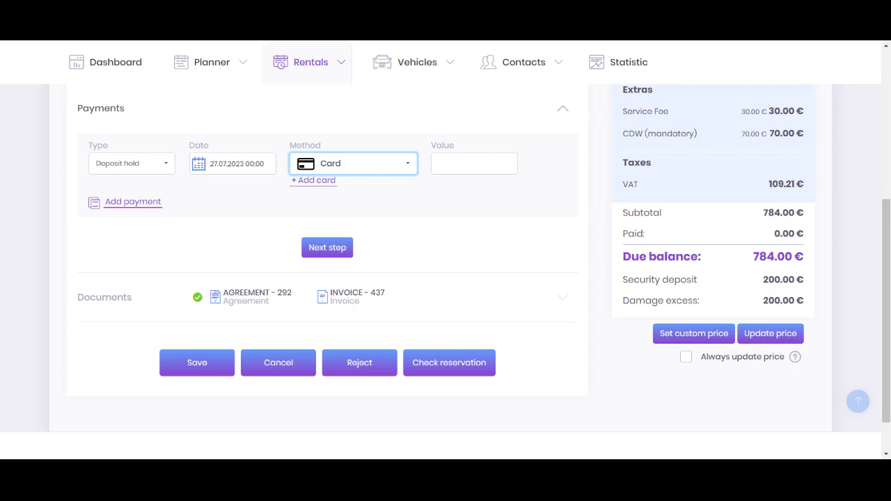
{"action": "key", "text": "Tab"}
{"action": "type", "text": "400"}
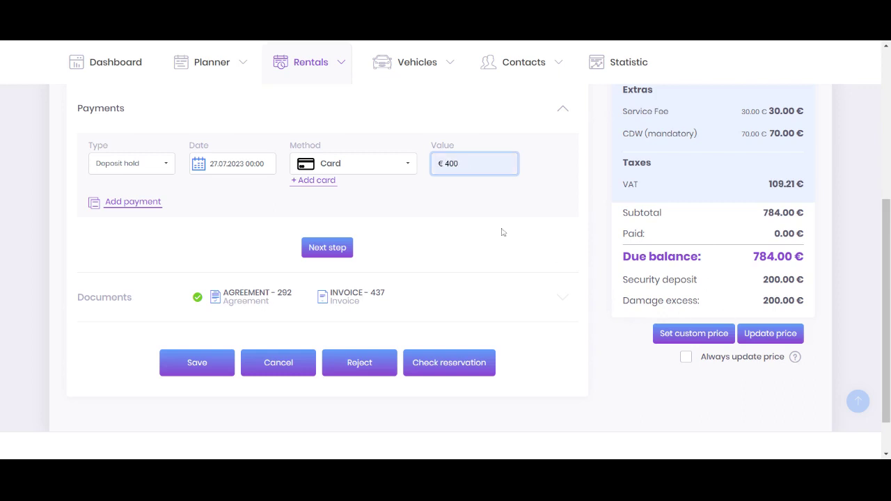
Step: Save the 400 € card deposit hold row and place the hold, leaving it Pending
{"action": "left_click", "coordinate": [153, 204]}
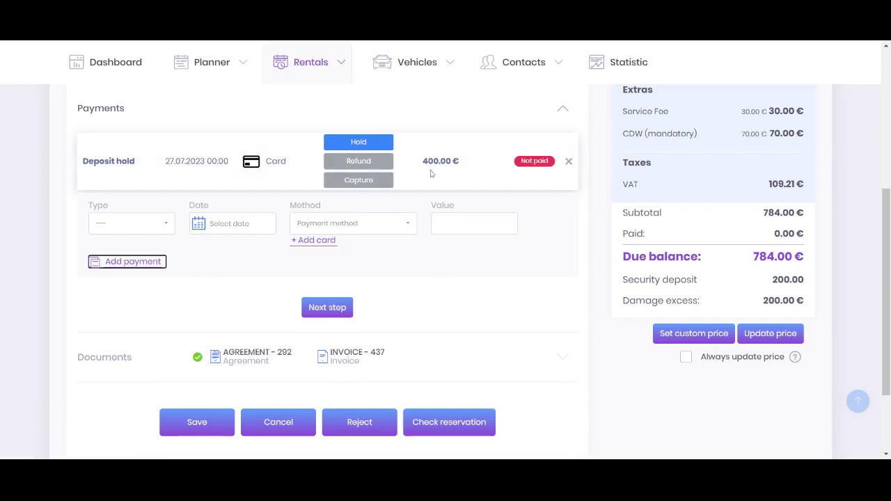
{"action": "left_click_drag", "start_coordinate": [421, 160], "coordinate": [462, 161]}
{"action": "left_click_drag", "start_coordinate": [760, 279], "coordinate": [822, 286]}
{"action": "left_click_drag", "start_coordinate": [768, 300], "coordinate": [809, 304]}
{"action": "left_click", "coordinate": [529, 272]}
{"action": "left_click", "coordinate": [357, 142]}
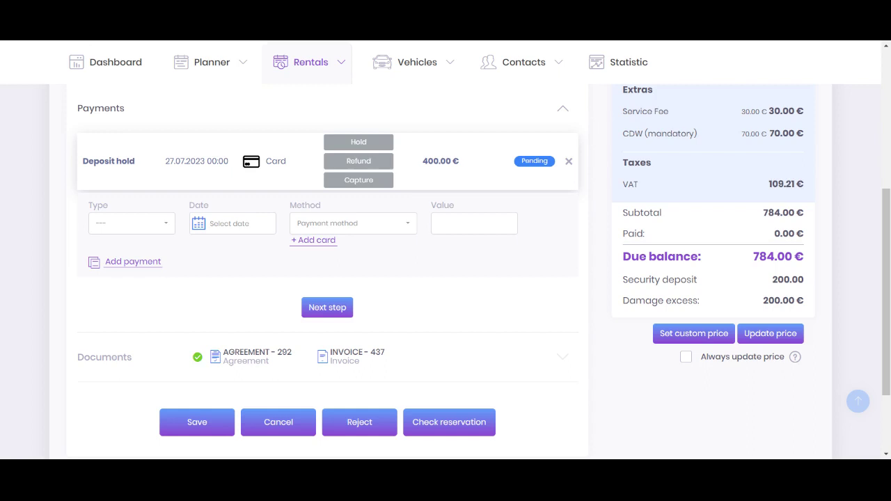
{"action": "left_click_drag", "start_coordinate": [422, 164], "coordinate": [461, 165]}
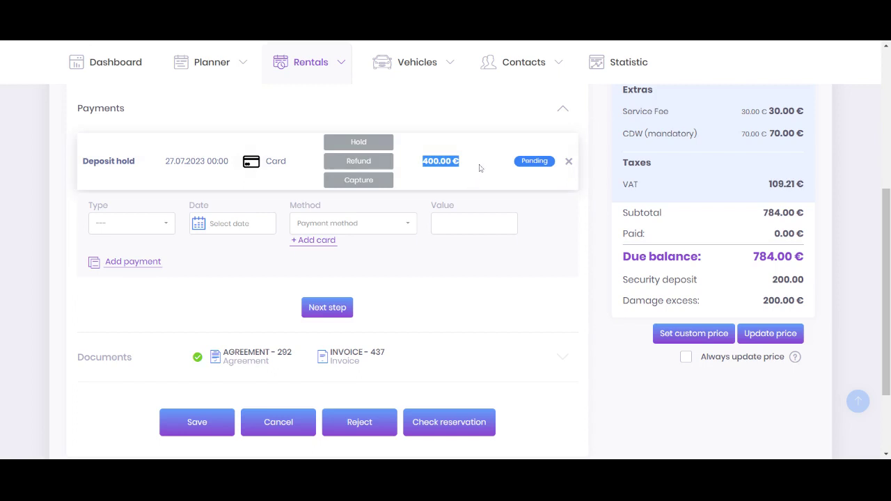
Step: Switch the 400 € deposit payment's status badge from Pending to Hold
{"action": "left_click", "coordinate": [480, 168]}
{"action": "left_click", "coordinate": [537, 162]}
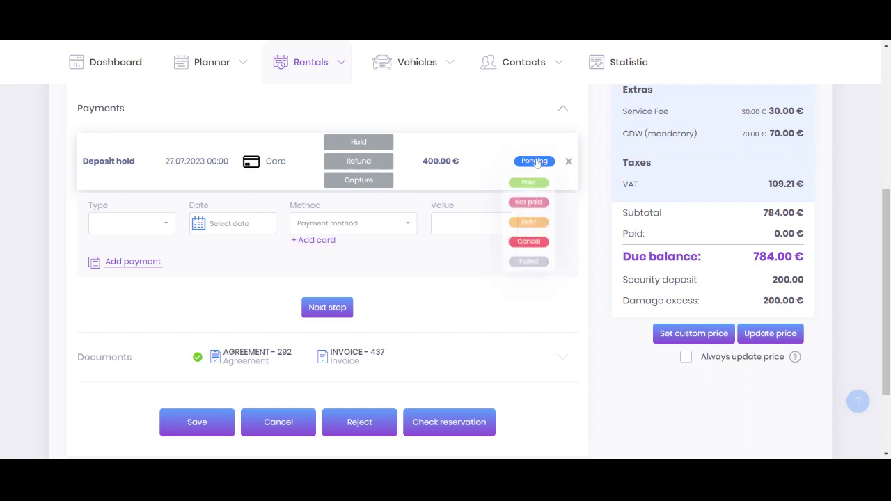
{"action": "left_click", "coordinate": [534, 221]}
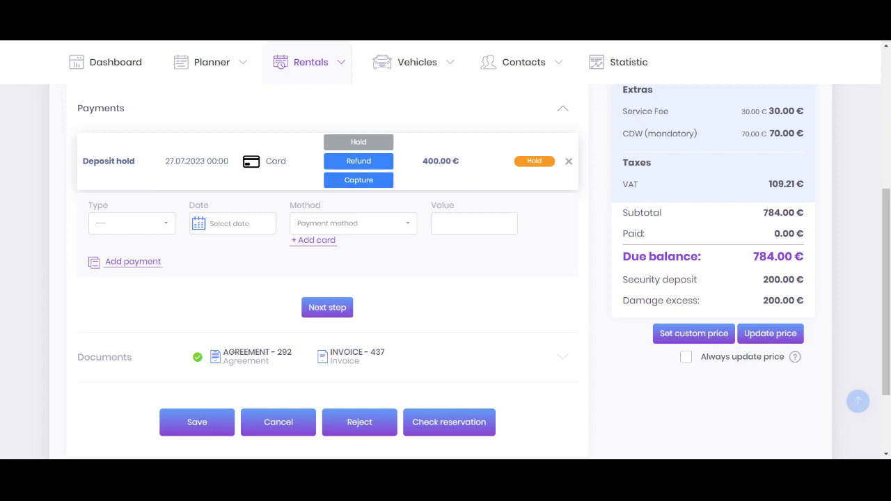
{"action": "left_click_drag", "start_coordinate": [422, 161], "coordinate": [461, 162]}
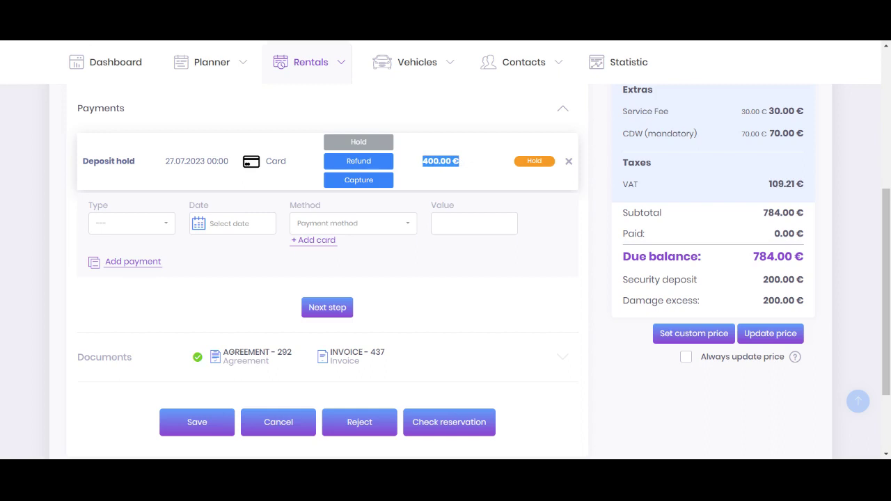
{"action": "left_click_drag", "start_coordinate": [422, 161], "coordinate": [461, 165]}
Step: Highlight the 400.00 € hold amount, then start a refund on that deposit row
{"action": "left_click", "coordinate": [422, 161]}
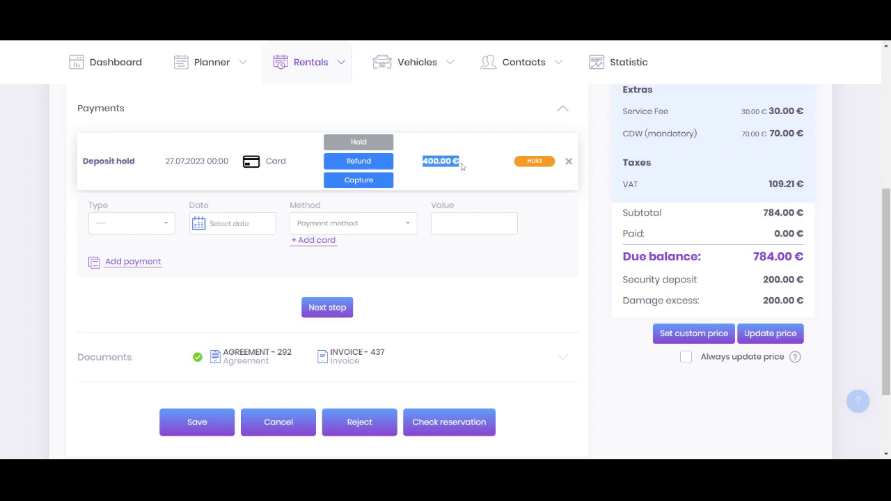
{"action": "left_click", "coordinate": [407, 155]}
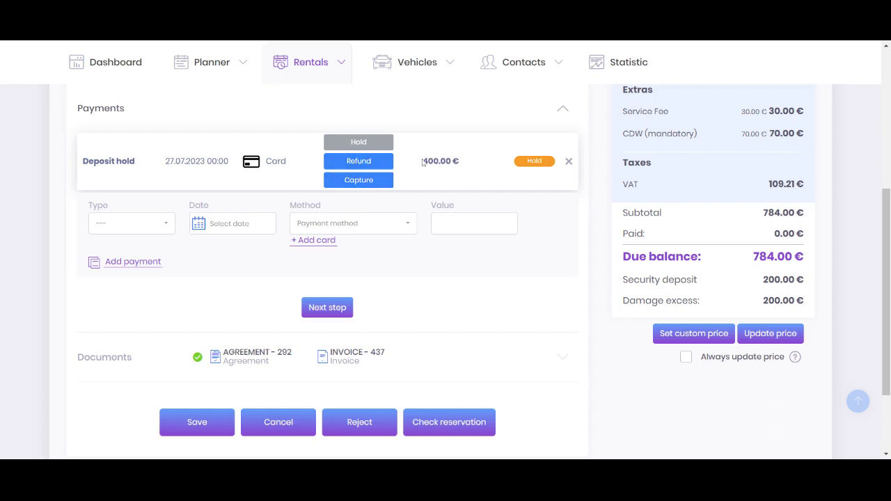
{"action": "double_click", "coordinate": [424, 163]}
{"action": "left_click_drag", "start_coordinate": [418, 163], "coordinate": [472, 165]}
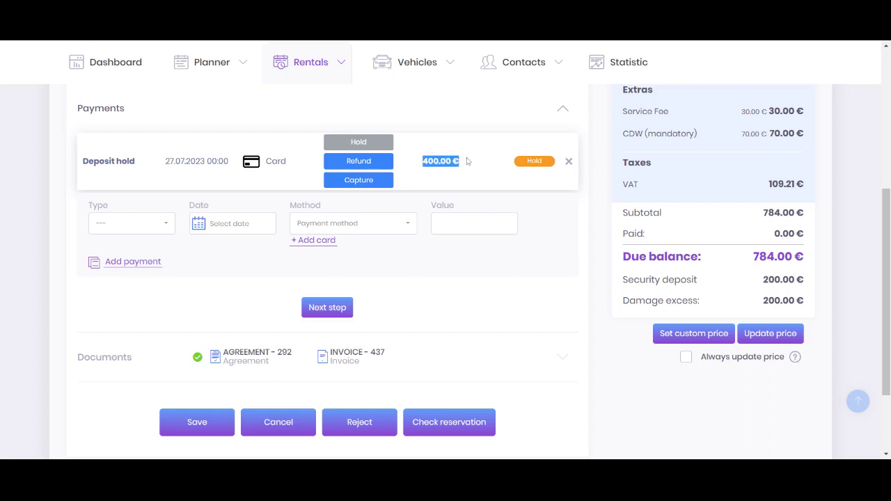
{"action": "left_click", "coordinate": [468, 161]}
{"action": "left_click", "coordinate": [362, 180]}
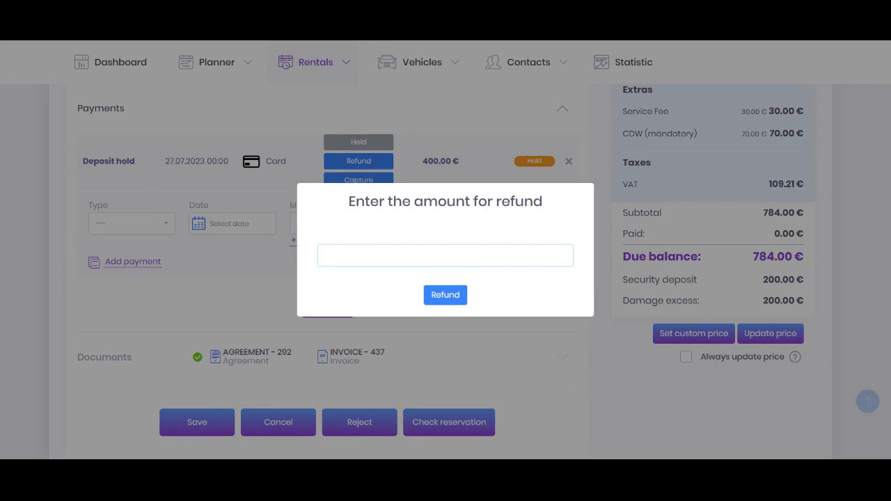
Step: Correct the refund amount from 400 to 100 and confirm the refund
{"action": "type", "text": "400"}
{"action": "key", "text": "ctrl+a"}
{"action": "key", "text": "BackSpace"}
{"action": "type", "text": "100"}
{"action": "left_click", "coordinate": [451, 298]}
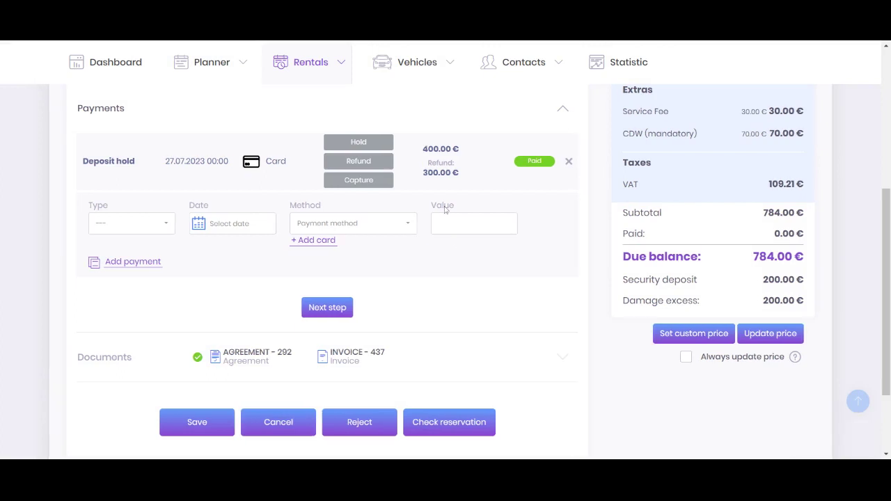
{"action": "left_click_drag", "start_coordinate": [420, 172], "coordinate": [476, 175]}
{"action": "left_click", "coordinate": [520, 298]}
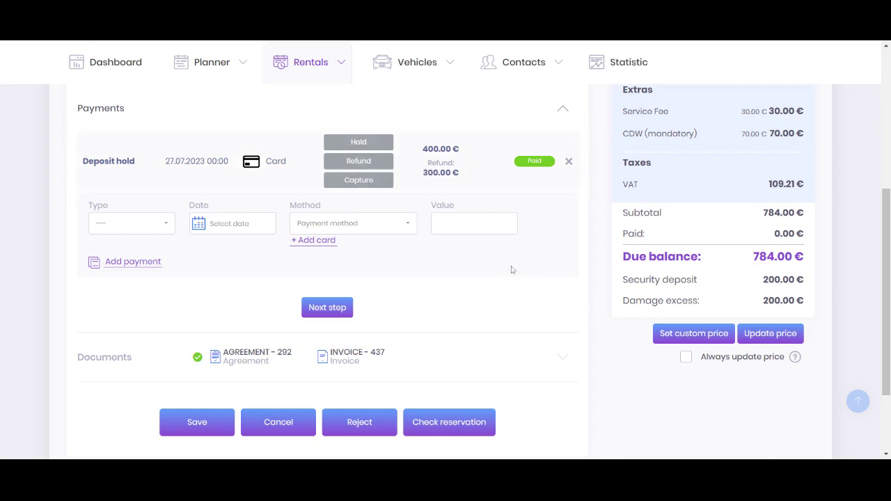